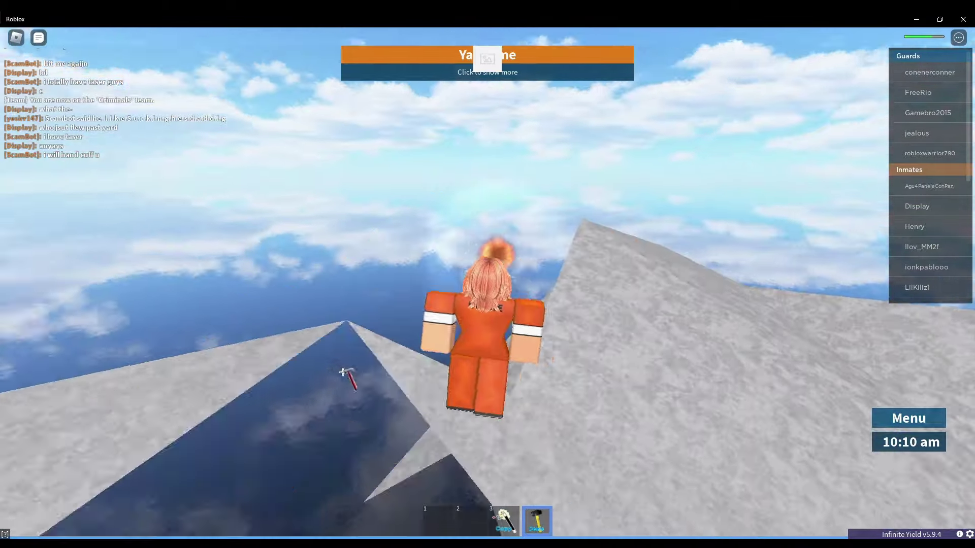
- Open the Metal executor window and start flying the character toward the sheds
{"action": "right_click", "coordinate": [343, 372]}
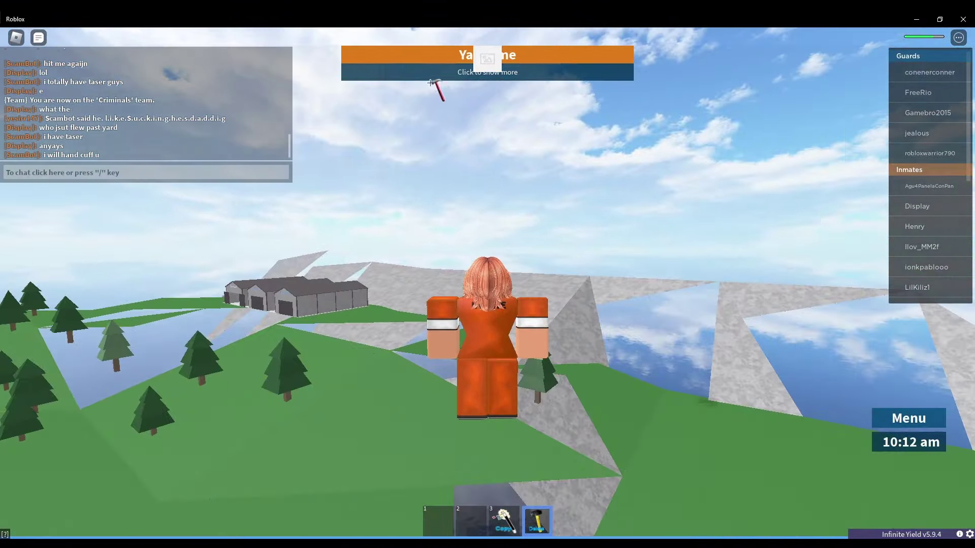
{"action": "left_click", "coordinate": [485, 64]}
{"action": "key", "text": "w"}
{"action": "key", "text": "a"}
- Delete two shed roofs, then fly past the building and trees toward the road
{"action": "left_click", "coordinate": [409, 339]}
{"action": "left_click", "coordinate": [399, 354]}
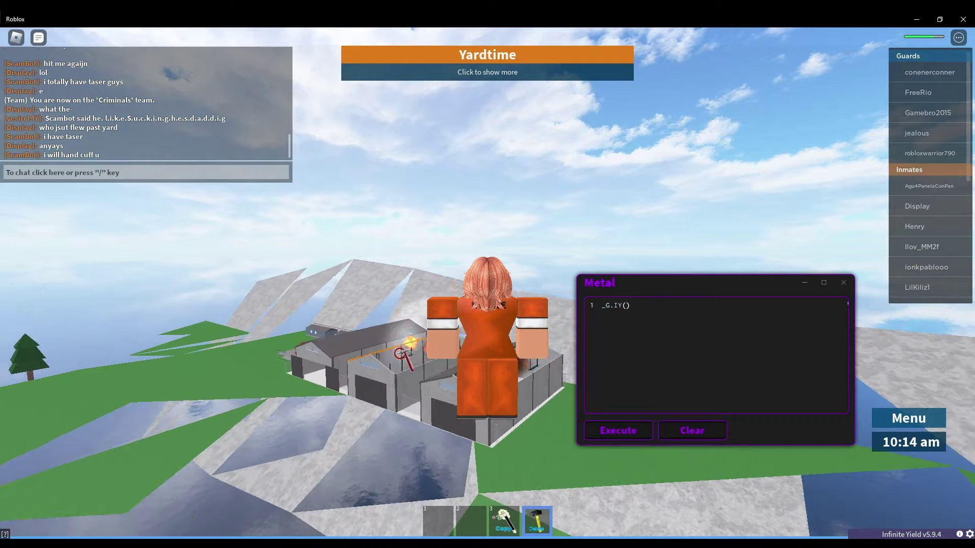
{"action": "key", "text": "w"}
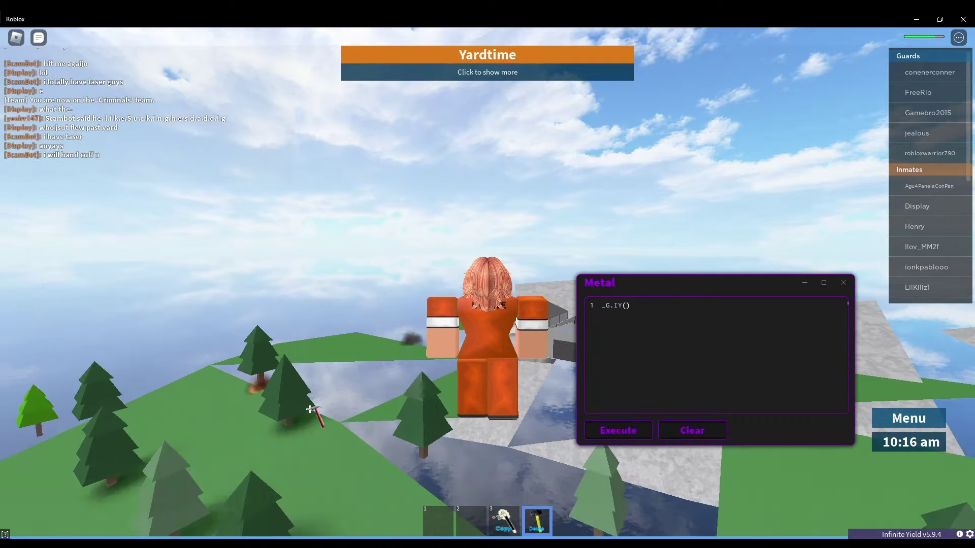
{"action": "key", "text": "w"}
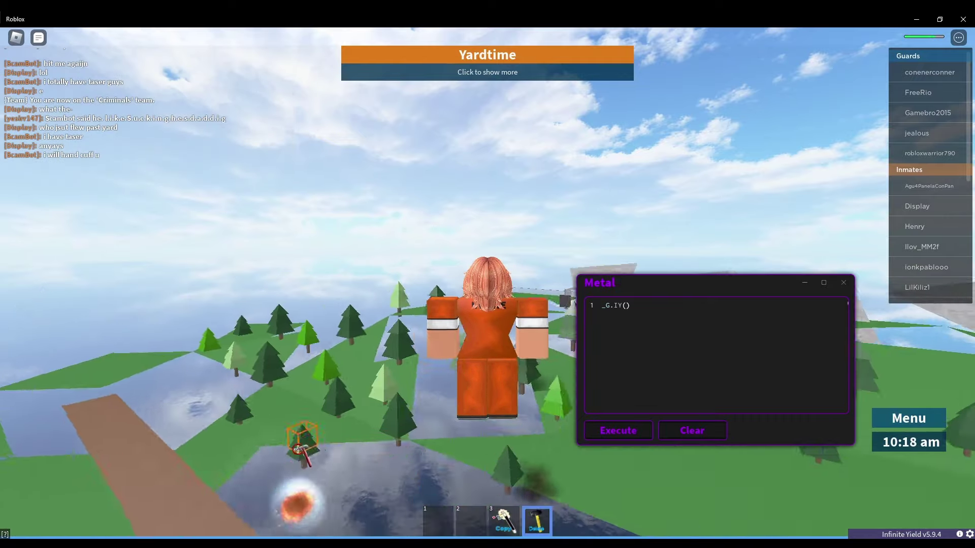
{"action": "key", "text": "w"}
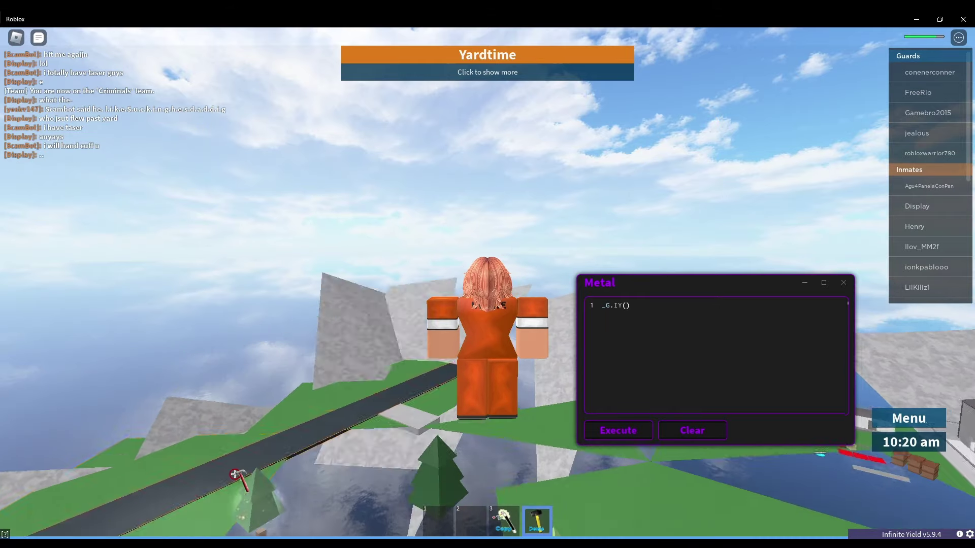
{"action": "key", "text": "w"}
- Delete the road piece, the rock and two more terrain parts
{"action": "left_click", "coordinate": [235, 472]}
{"action": "left_click", "coordinate": [377, 409]}
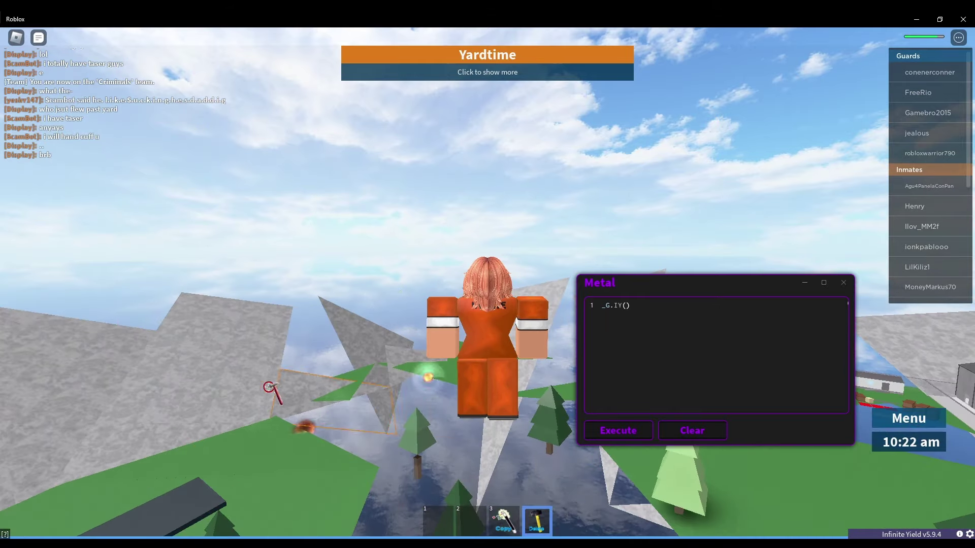
{"action": "left_click", "coordinate": [268, 388]}
{"action": "left_click", "coordinate": [295, 421]}
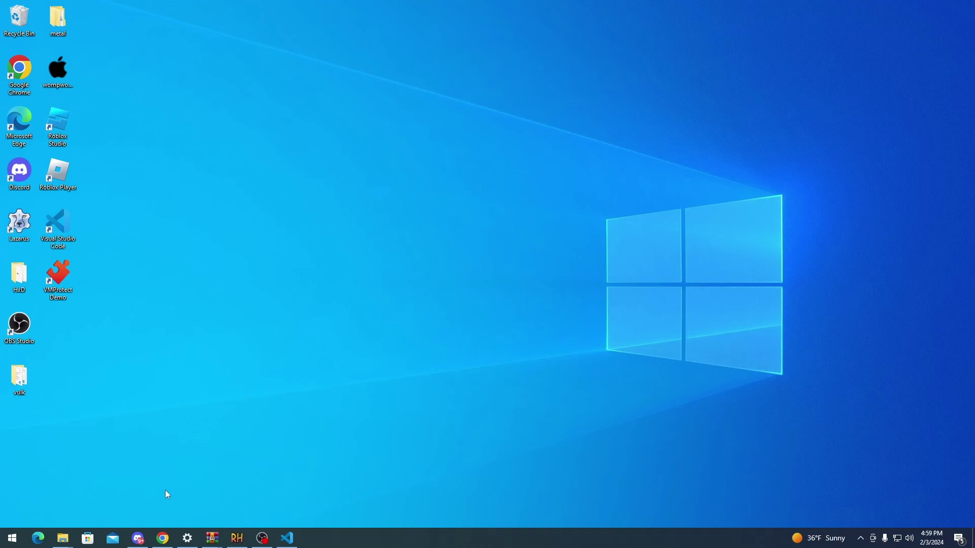
- Bring up the Tooless Rune folder from the taskbar and reposition its window
{"action": "mouse_move", "coordinate": [62, 540]}
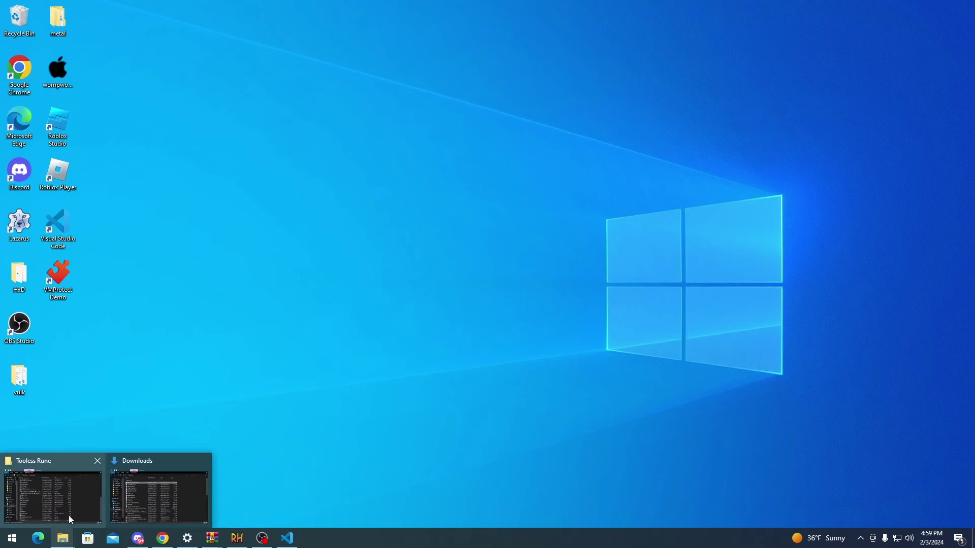
{"action": "left_click", "coordinate": [70, 511]}
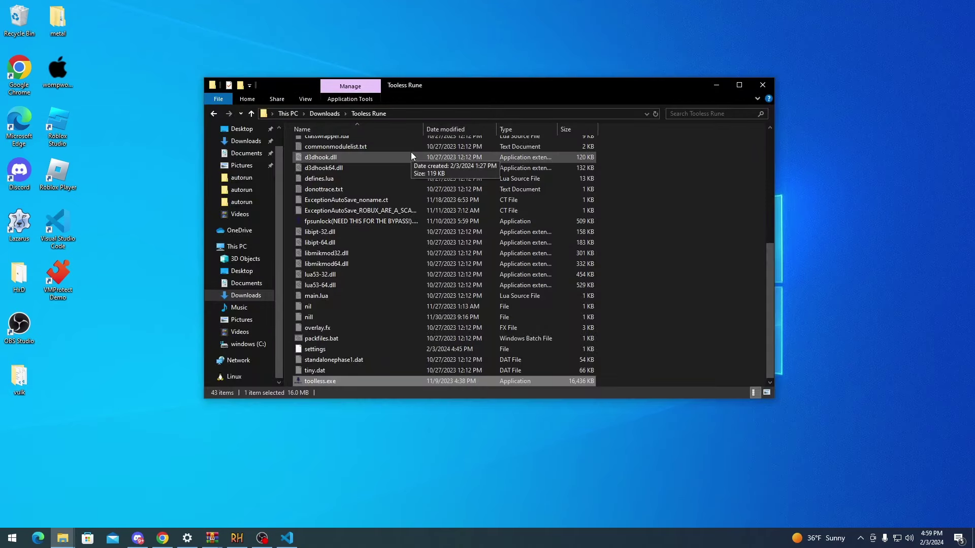
{"action": "left_click_drag", "start_coordinate": [453, 89], "coordinate": [501, 72]}
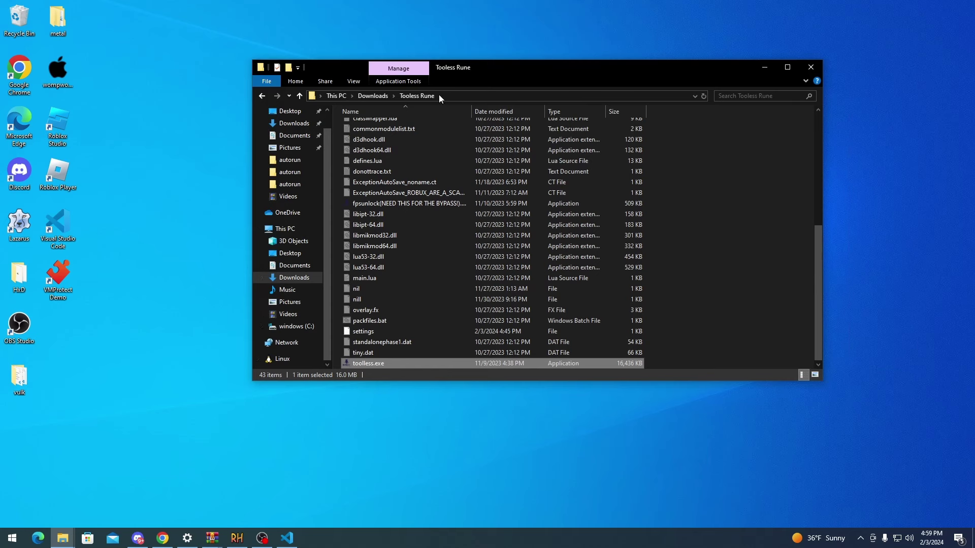
{"action": "left_click_drag", "start_coordinate": [487, 74], "coordinate": [428, 84]}
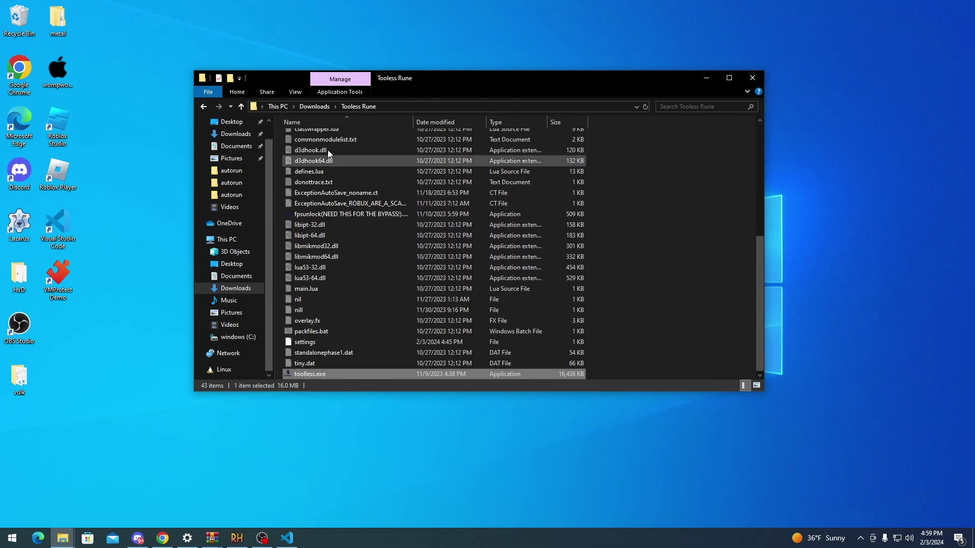
{"action": "mouse_move", "coordinate": [438, 83]}
{"action": "left_mouse_down"}
{"action": "mouse_move", "coordinate": [490, 80]}
{"action": "mouse_move", "coordinate": [453, 74]}
{"action": "left_mouse_up"}
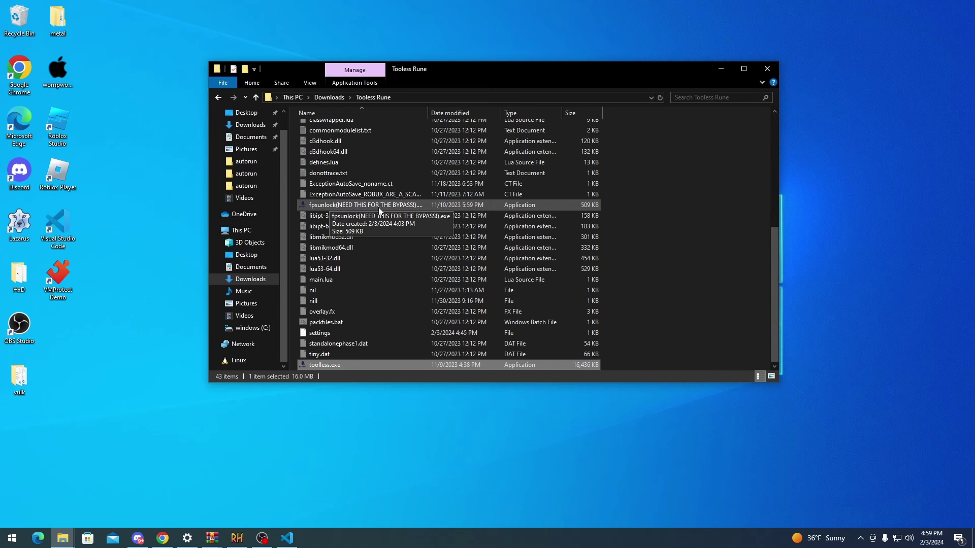
{"action": "double_click", "coordinate": [418, 206]}
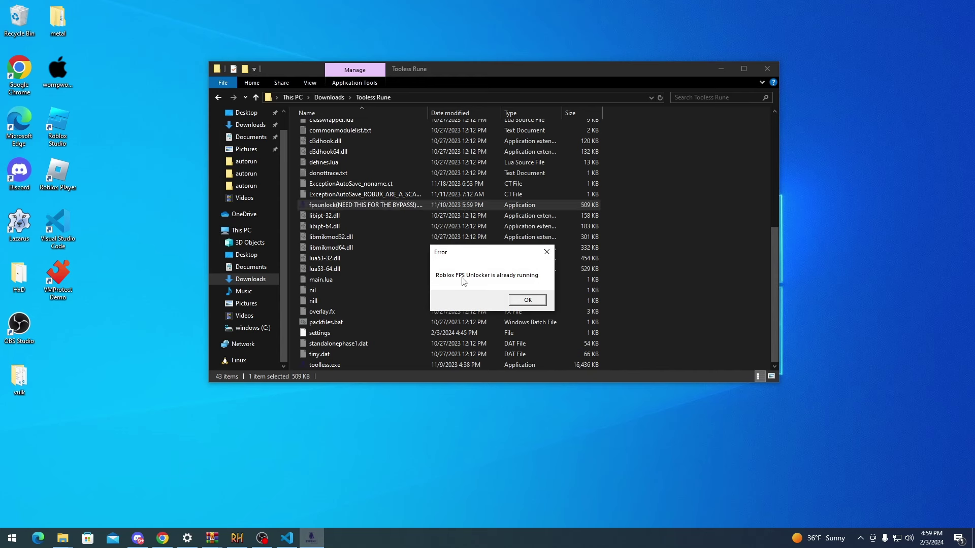
{"action": "left_click", "coordinate": [514, 302]}
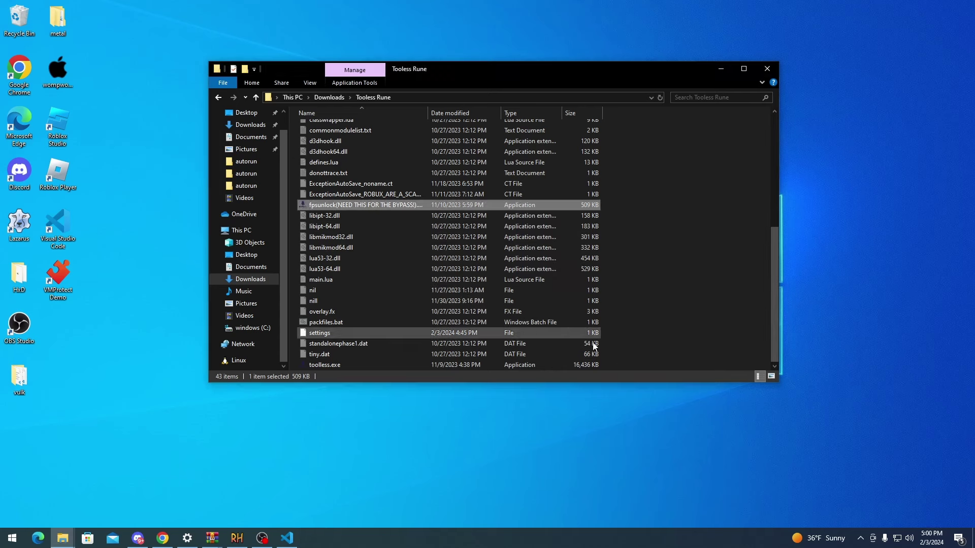
- Set Roblox FPS Unlocker's FPS cap to None from its tray icon menu
{"action": "left_click", "coordinate": [859, 539]}
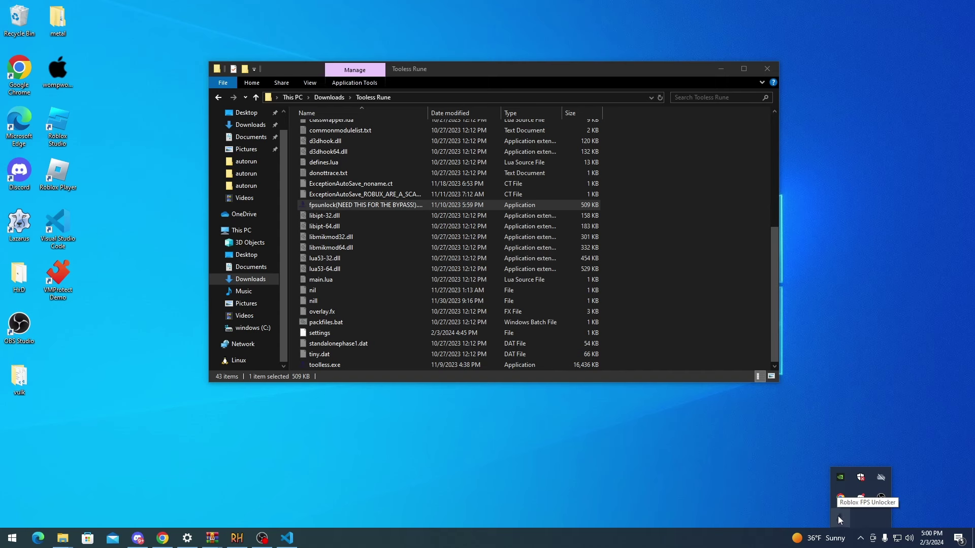
{"action": "right_click", "coordinate": [838, 517]}
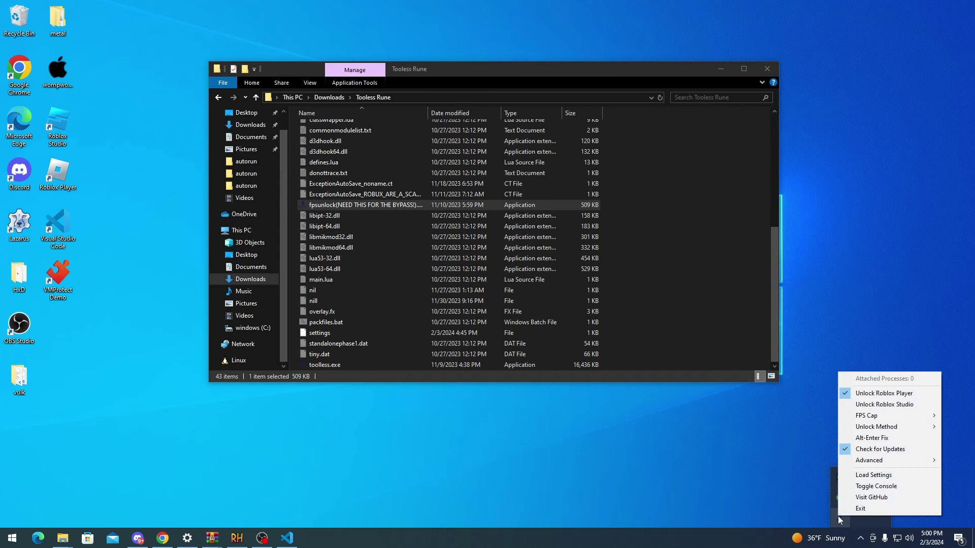
{"action": "mouse_move", "coordinate": [866, 417]}
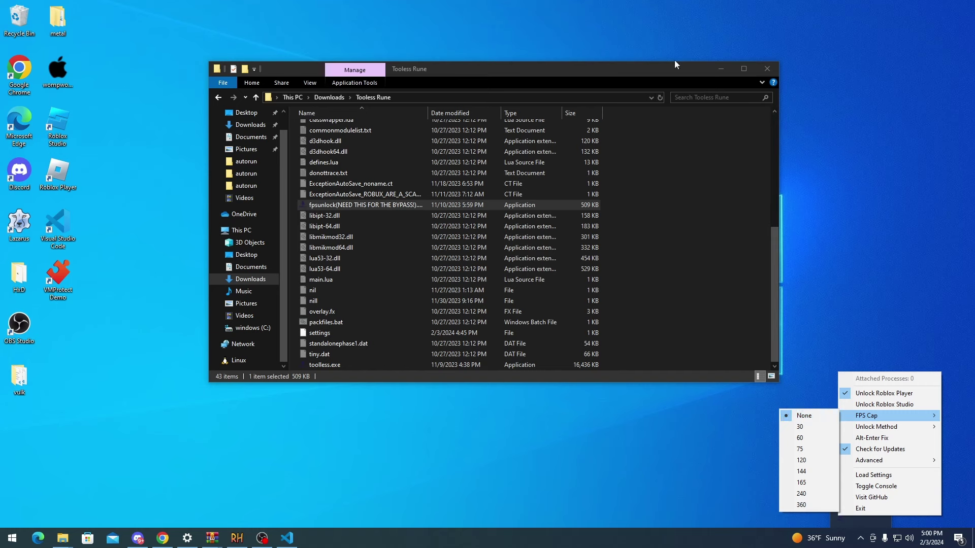
{"action": "left_click", "coordinate": [681, 44]}
- Launch Roblox from Start with 'ro' and play the Metal game under Continue
{"action": "left_click", "coordinate": [11, 538]}
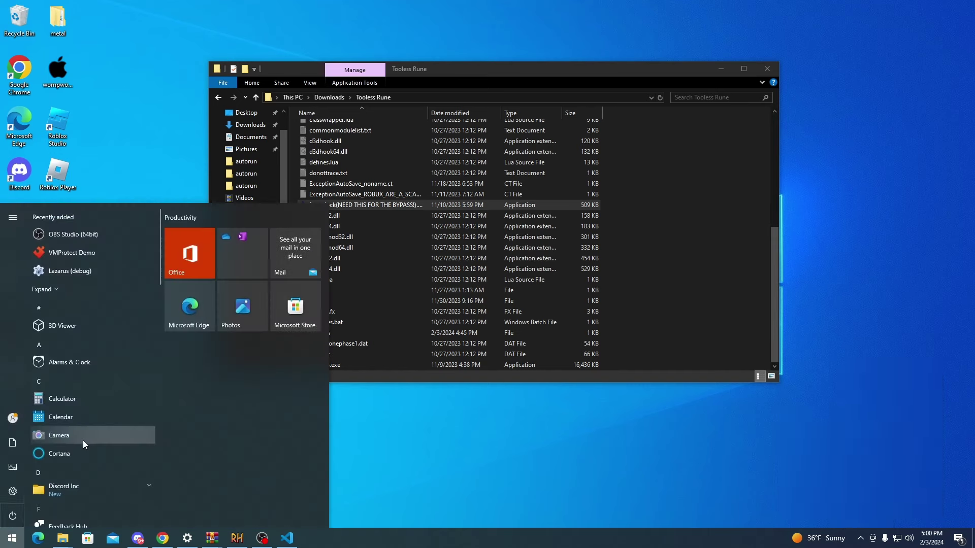
{"action": "type", "text": "ro"}
{"action": "left_click", "coordinate": [98, 266]}
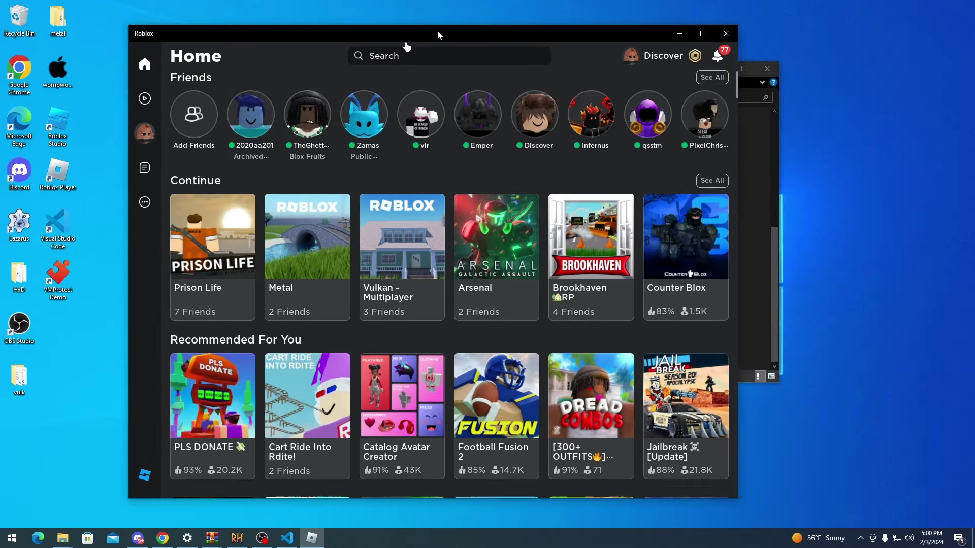
{"action": "left_click_drag", "start_coordinate": [437, 35], "coordinate": [457, 27]}
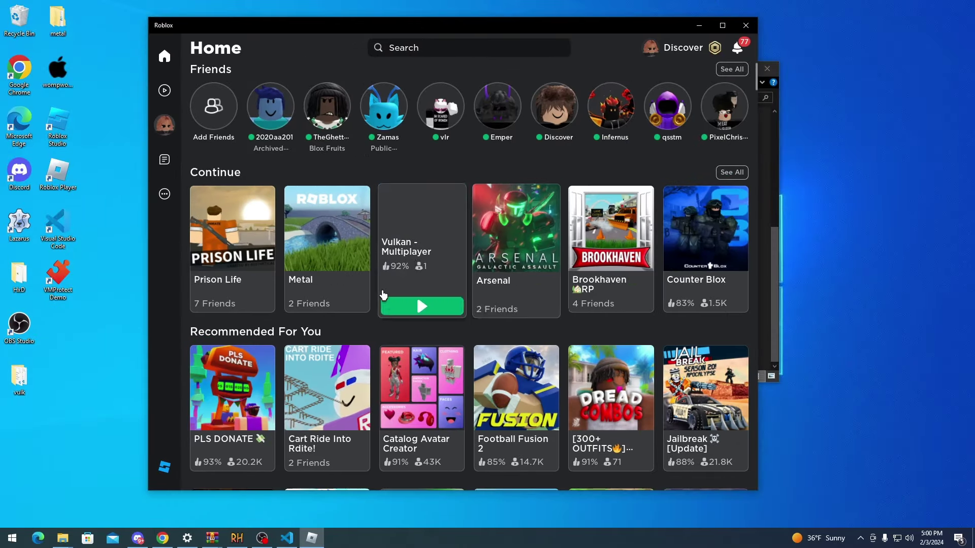
{"action": "left_click", "coordinate": [340, 308]}
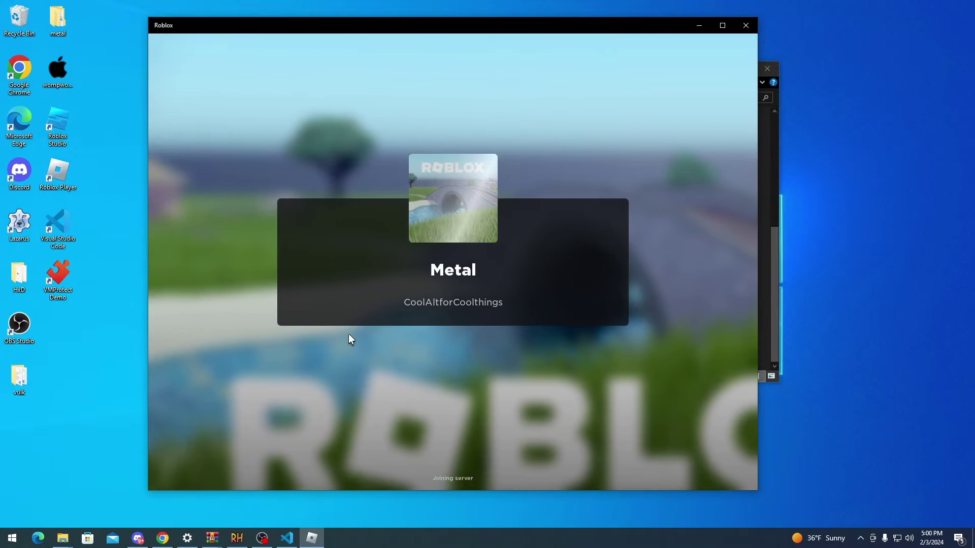
- Lower the in-game Graphics Quality to 1 in Settings
{"action": "key", "text": "Escape"}
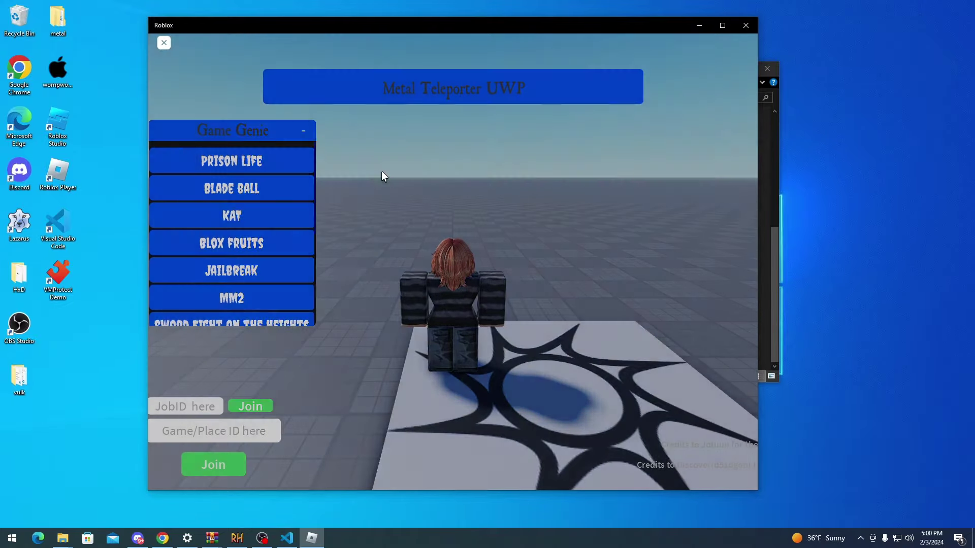
{"action": "left_click", "coordinate": [403, 90]}
{"action": "left_click", "coordinate": [448, 357]}
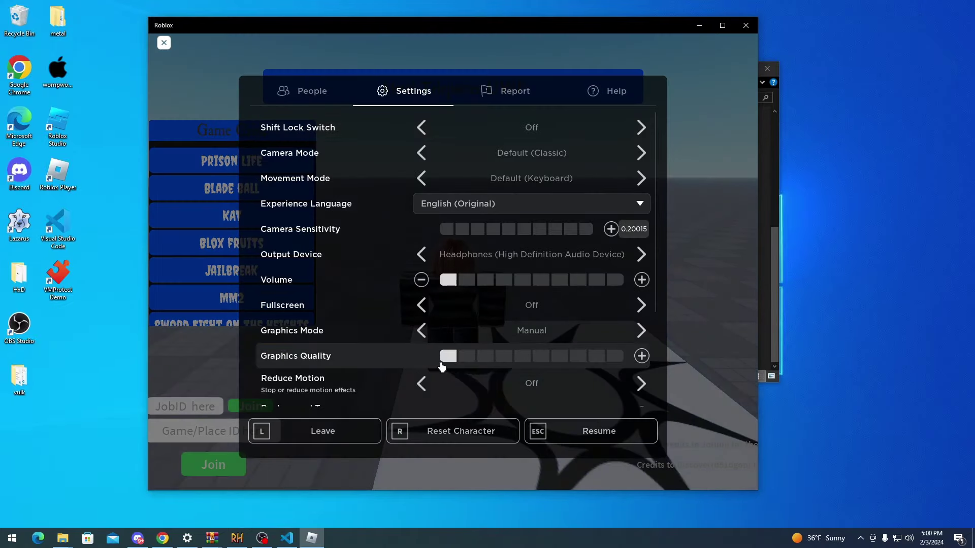
{"action": "left_click", "coordinate": [579, 437]}
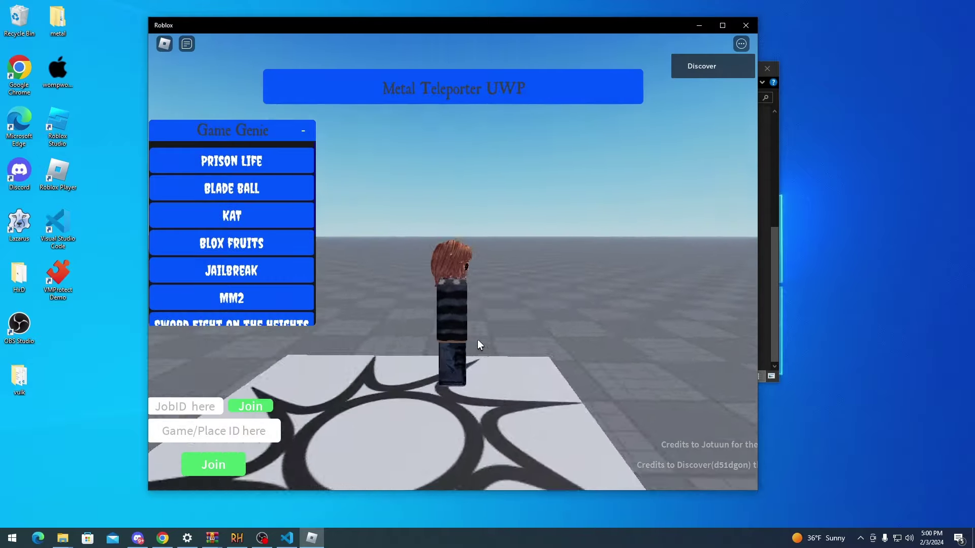
- Walk the avatar off the spawn platform while turning the camera around it
{"action": "right_click", "coordinate": [477, 339]}
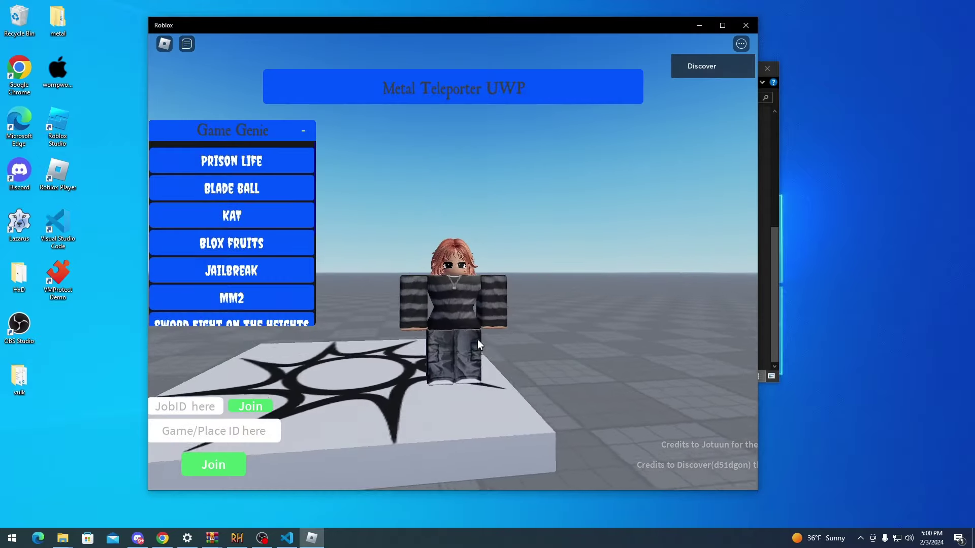
{"action": "key", "text": "s"}
{"action": "scroll", "coordinate": [471, 291], "scroll_direction": "up", "scroll_amount": 4}
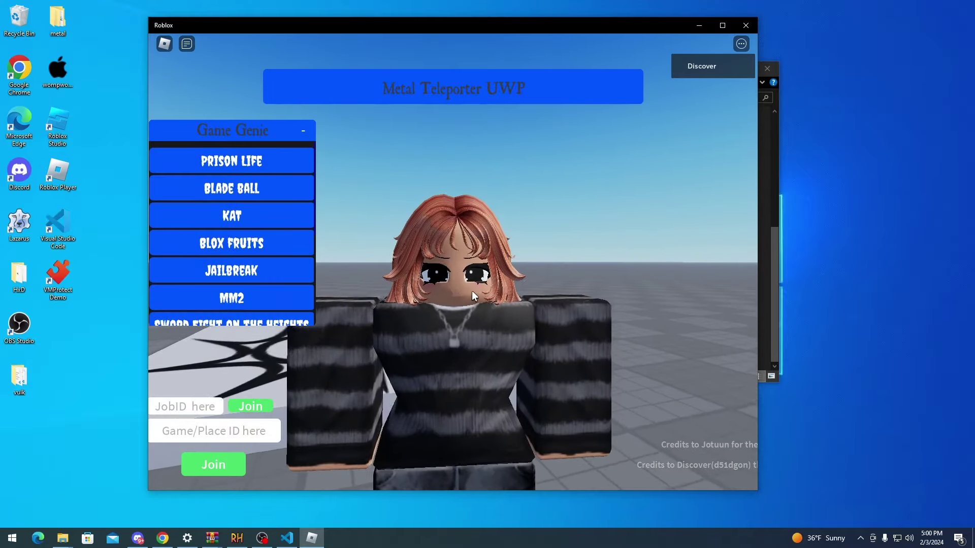
{"action": "right_click", "coordinate": [472, 291]}
{"action": "scroll", "coordinate": [474, 295], "scroll_direction": "down", "scroll_amount": 2}
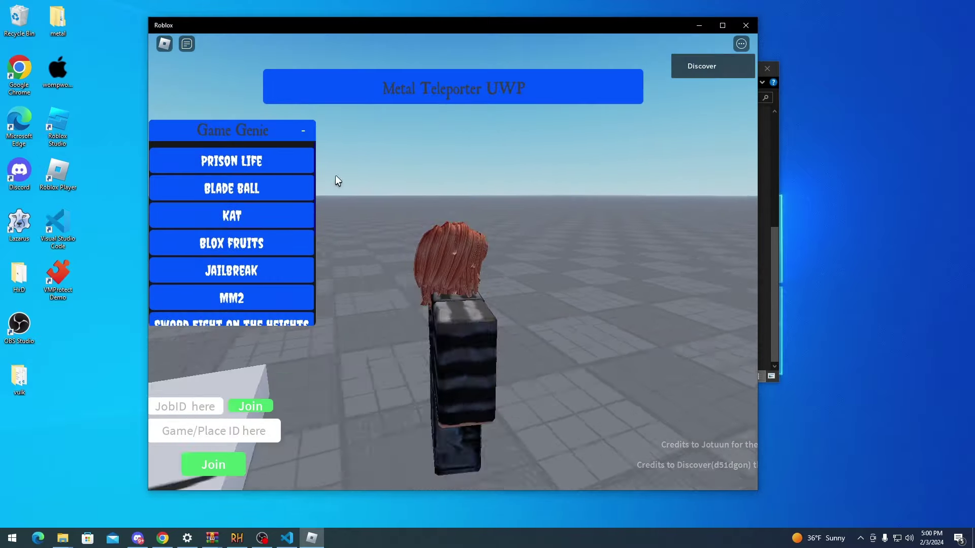
{"action": "scroll", "coordinate": [338, 180], "scroll_direction": "down", "scroll_amount": 5}
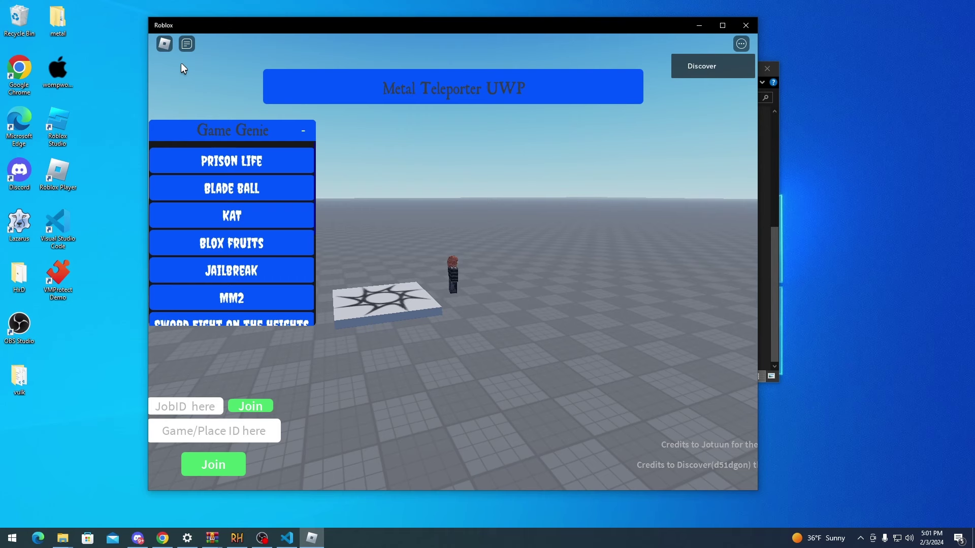
- Teleport into Prison Life (place ID 155615604), join the Prisoners, and bring up the Tooless Rune folder
{"action": "left_click", "coordinate": [263, 170]}
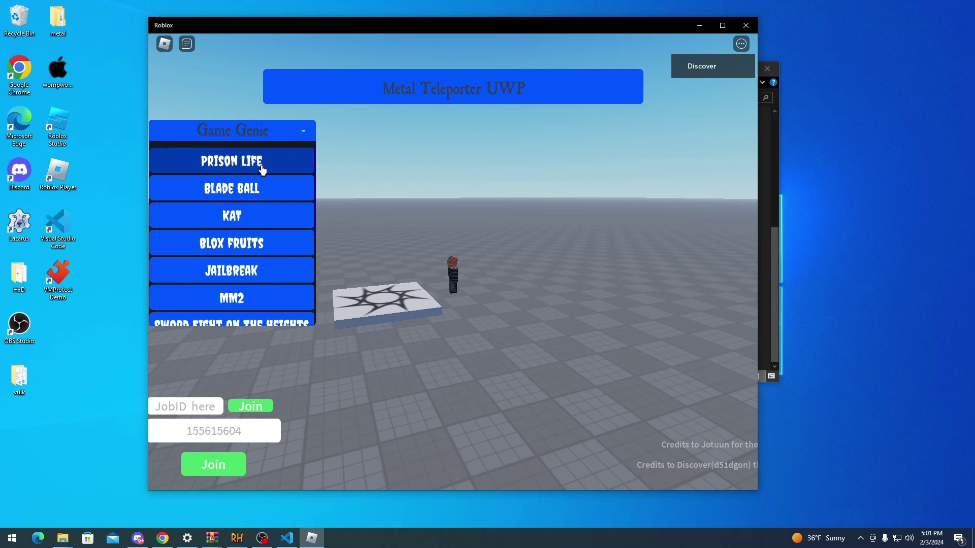
{"action": "left_click", "coordinate": [230, 471]}
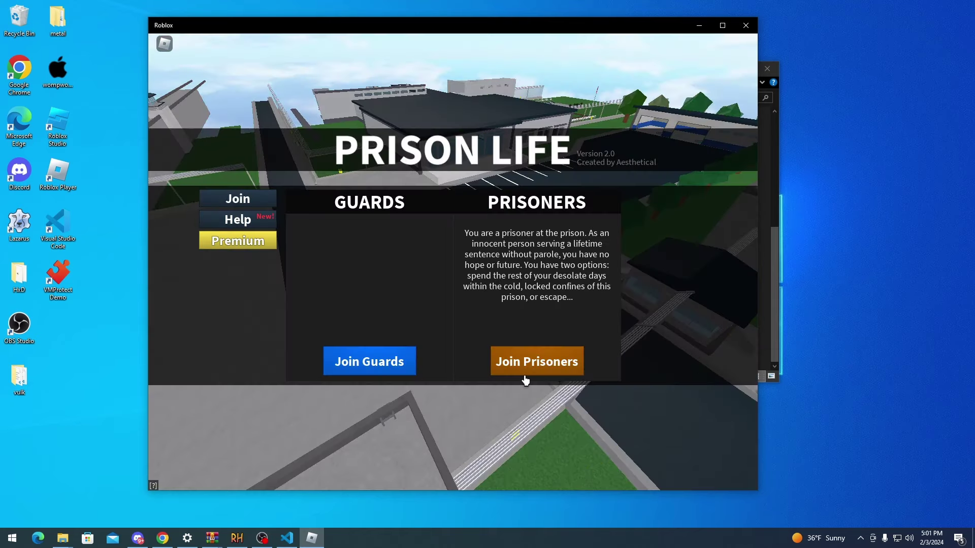
{"action": "left_click", "coordinate": [523, 372]}
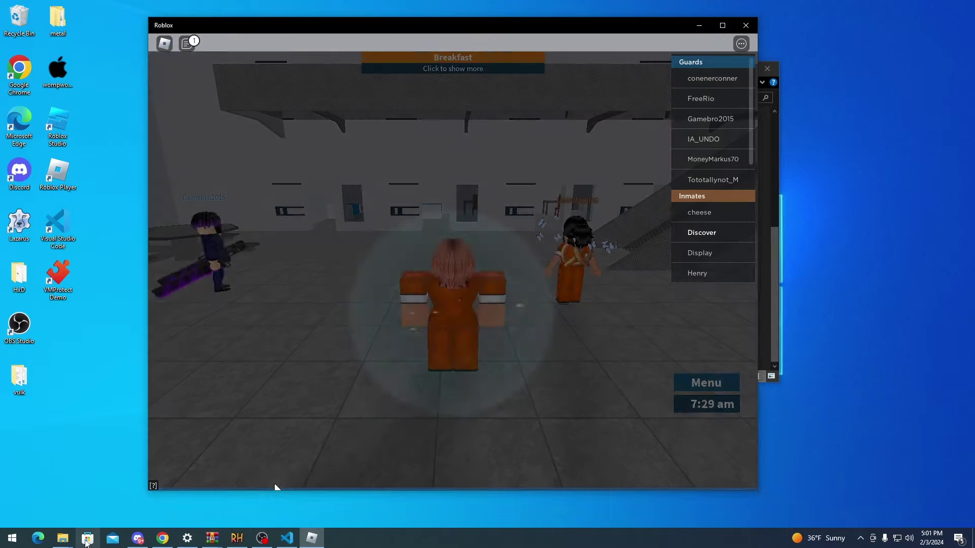
{"action": "mouse_move", "coordinate": [69, 542]}
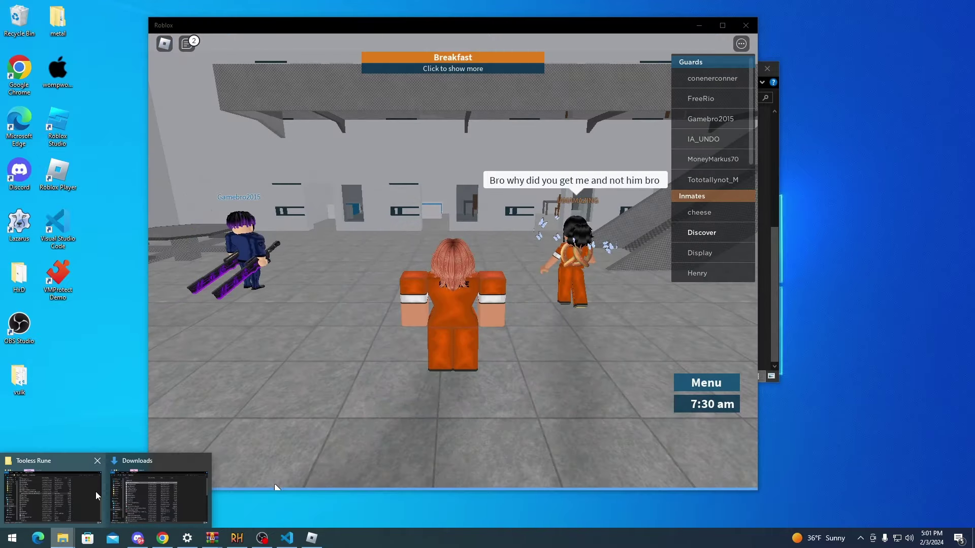
{"action": "left_click", "coordinate": [53, 497]}
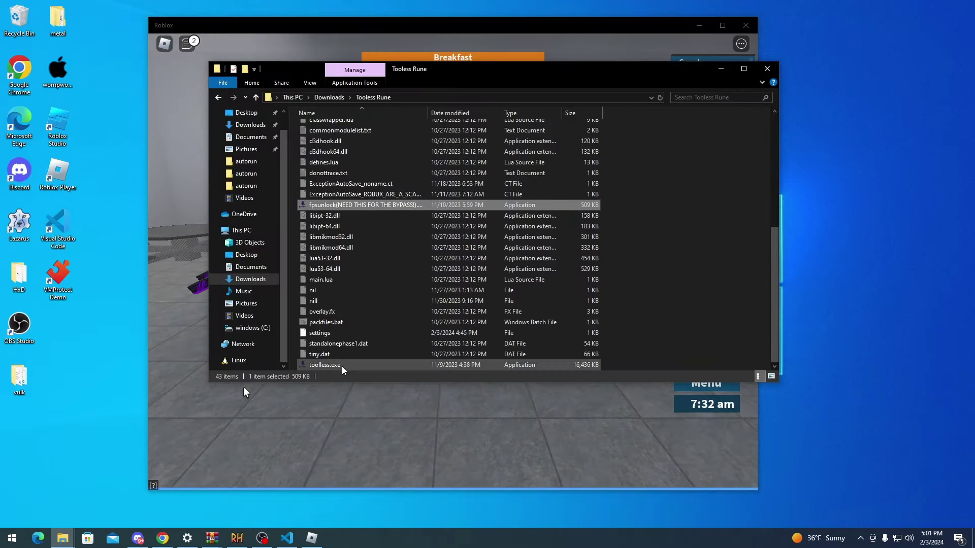
- Launch toolless.exe, inspect the Lua Engine credits output, and nudge its window right
{"action": "double_click", "coordinate": [324, 365]}
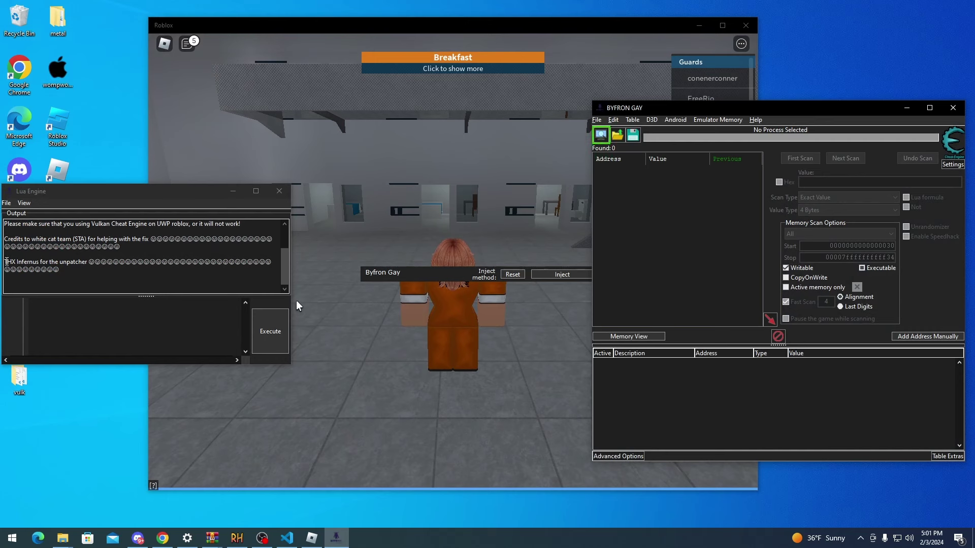
{"action": "left_click_drag", "start_coordinate": [5, 262], "coordinate": [274, 268]}
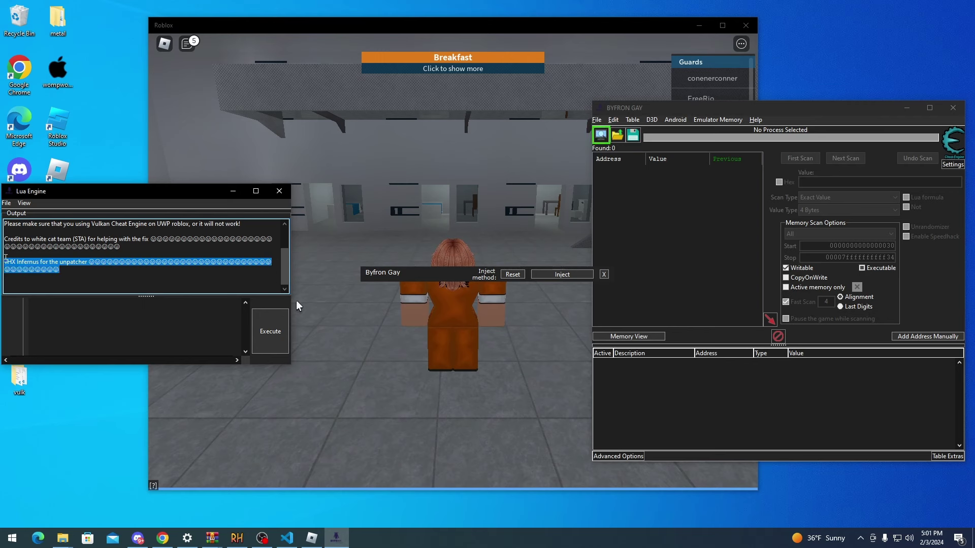
{"action": "left_click", "coordinate": [18, 264]}
{"action": "mouse_move", "coordinate": [18, 264]}
{"action": "left_mouse_down"}
{"action": "mouse_move", "coordinate": [87, 258]}
{"action": "mouse_move", "coordinate": [5, 260]}
{"action": "left_mouse_up"}
{"action": "left_click", "coordinate": [41, 257]}
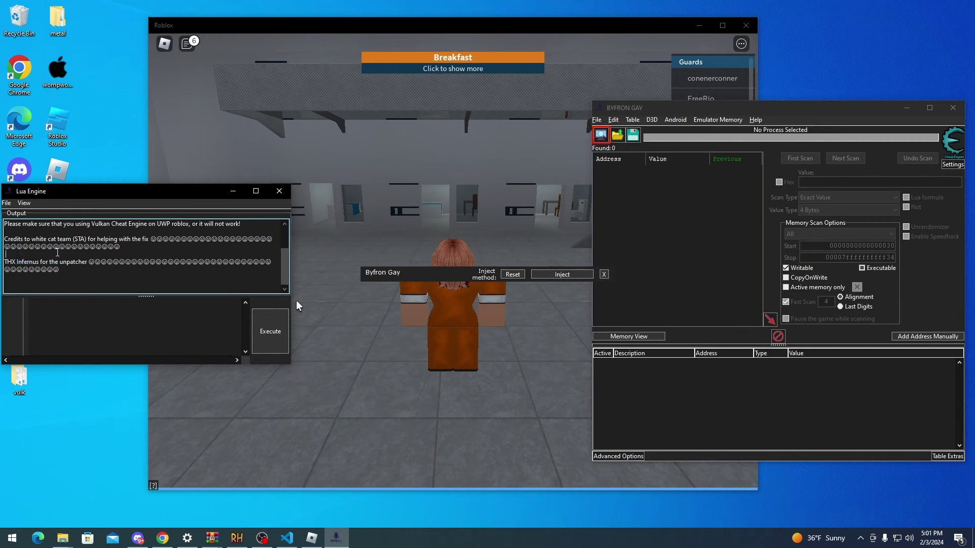
{"action": "mouse_move", "coordinate": [108, 192]}
{"action": "left_mouse_down"}
{"action": "mouse_move", "coordinate": [175, 162]}
{"action": "mouse_move", "coordinate": [114, 194]}
{"action": "left_mouse_up"}
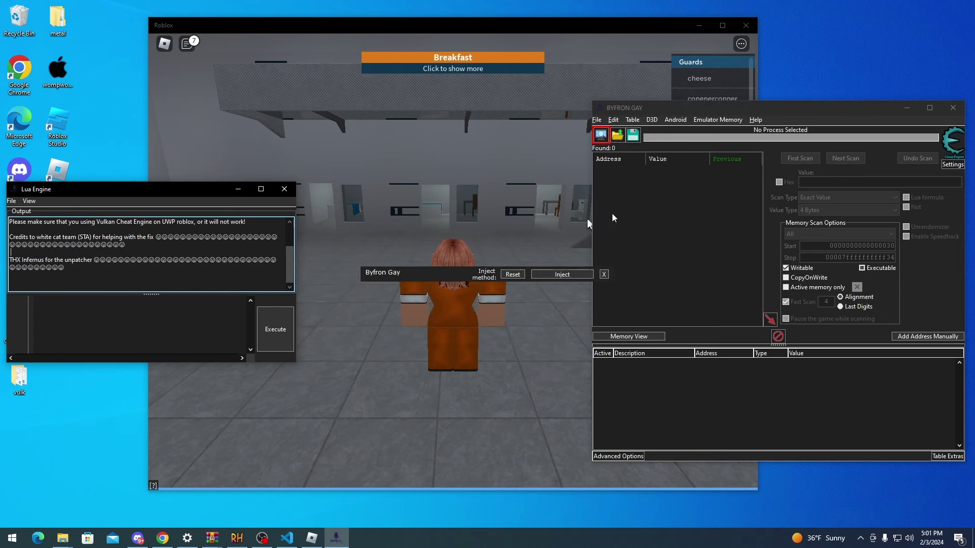
- Attach Cheat Engine to the 000043FC-Windows10Universal.exe process
{"action": "left_click", "coordinate": [600, 135]}
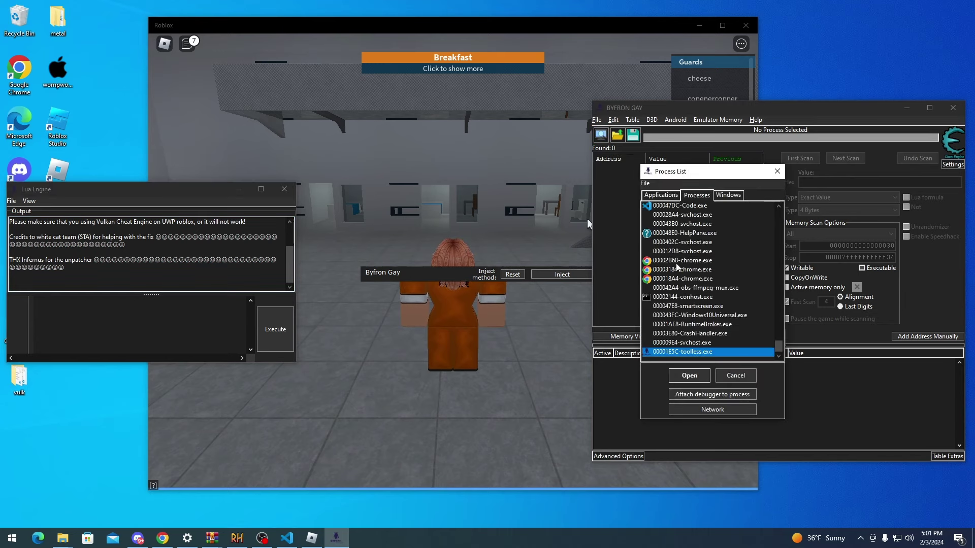
{"action": "left_click", "coordinate": [723, 315]}
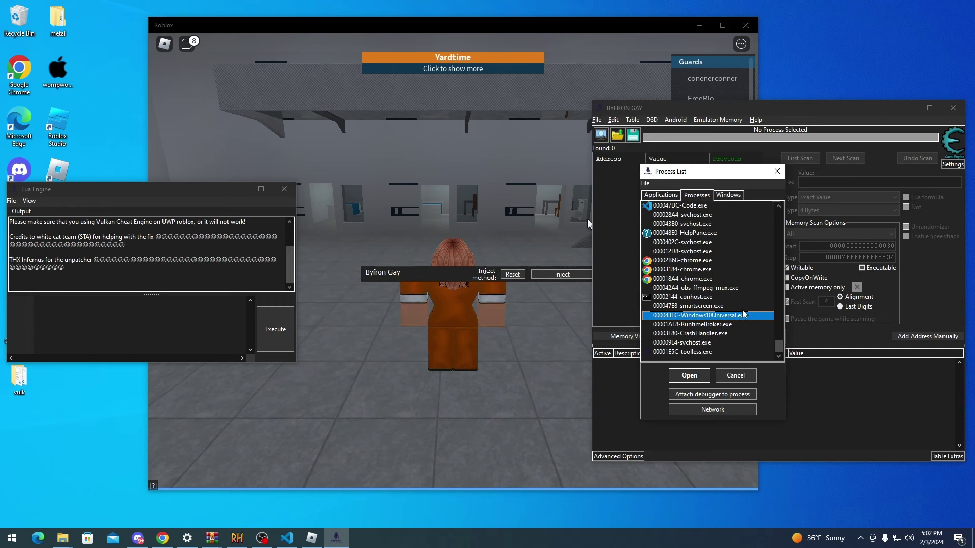
{"action": "left_click", "coordinate": [698, 379]}
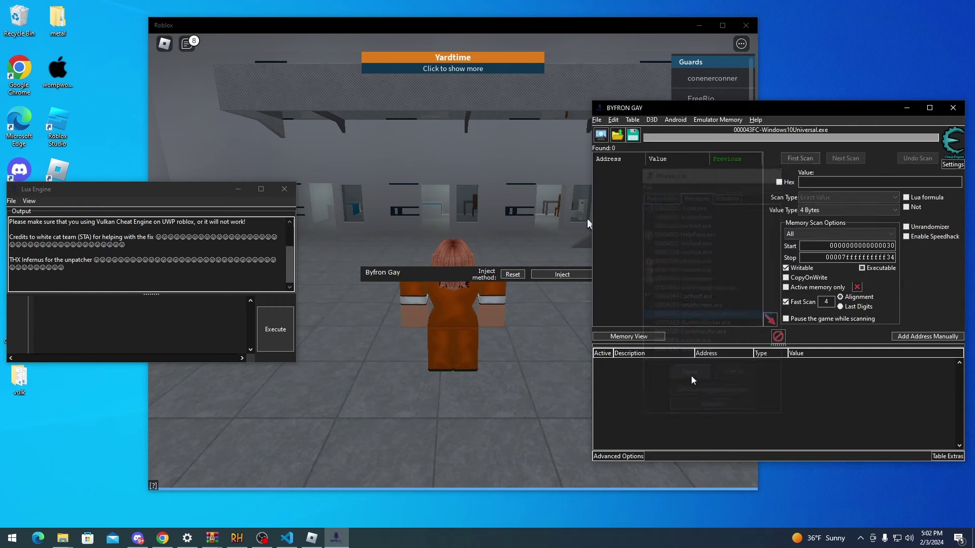
- Inject into the attached Roblox process, then reset the character with Esc, R, Enter
{"action": "left_click", "coordinate": [547, 276]}
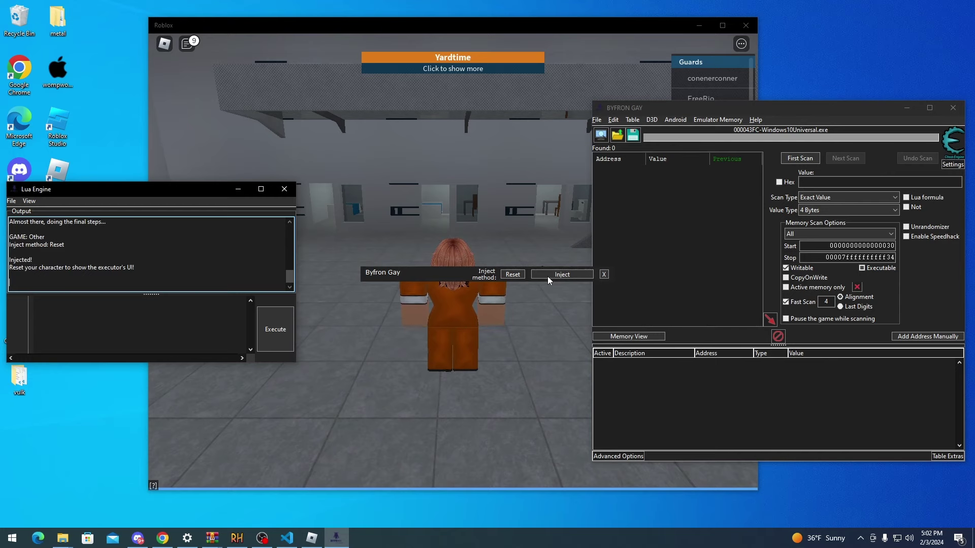
{"action": "left_click", "coordinate": [534, 259]}
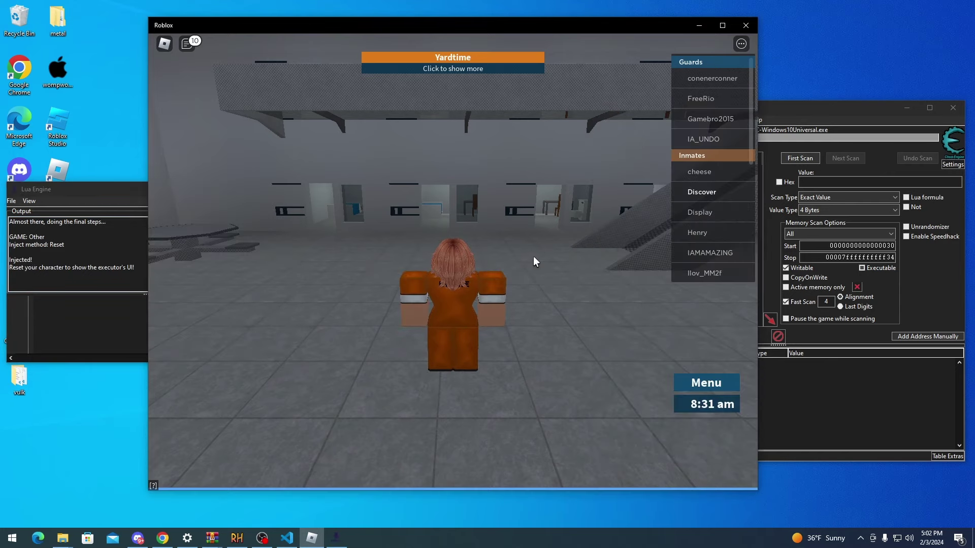
{"action": "key", "text": "Escape"}
{"action": "key", "text": "r"}
{"action": "key", "text": "Return"}
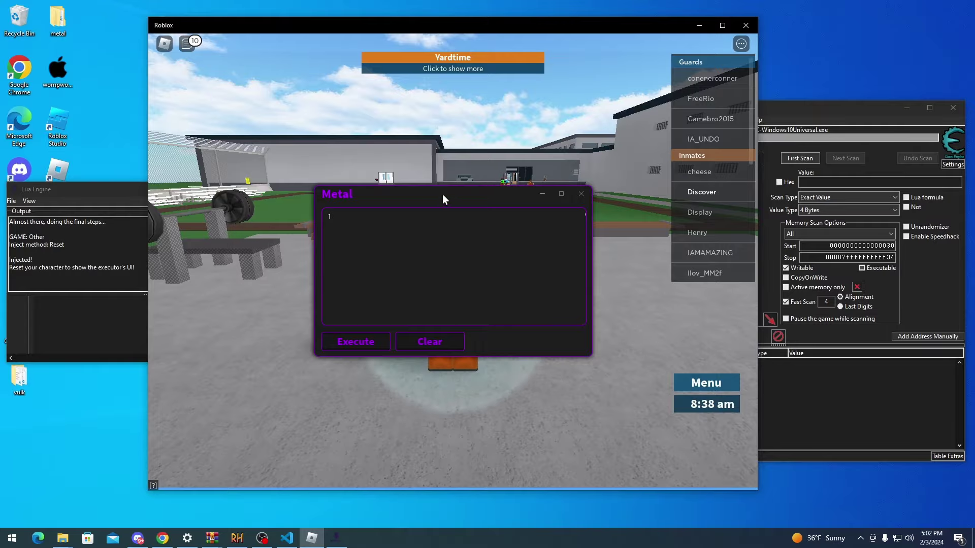
- Move the Metal window to the lower right, maximize Roblox, and turn the camera right
{"action": "left_click_drag", "start_coordinate": [442, 194], "coordinate": [534, 291]}
{"action": "left_click", "coordinate": [722, 26]}
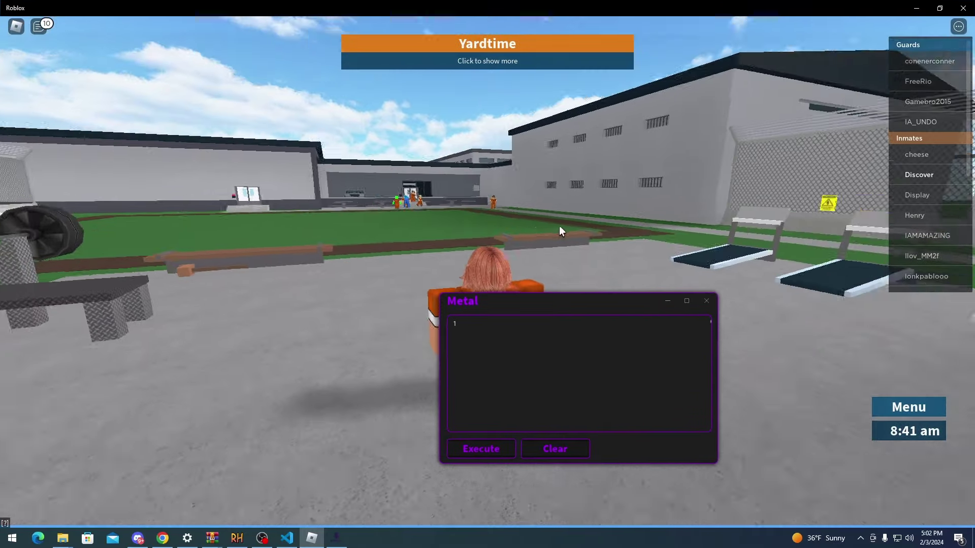
{"action": "right_click", "coordinate": [559, 226]}
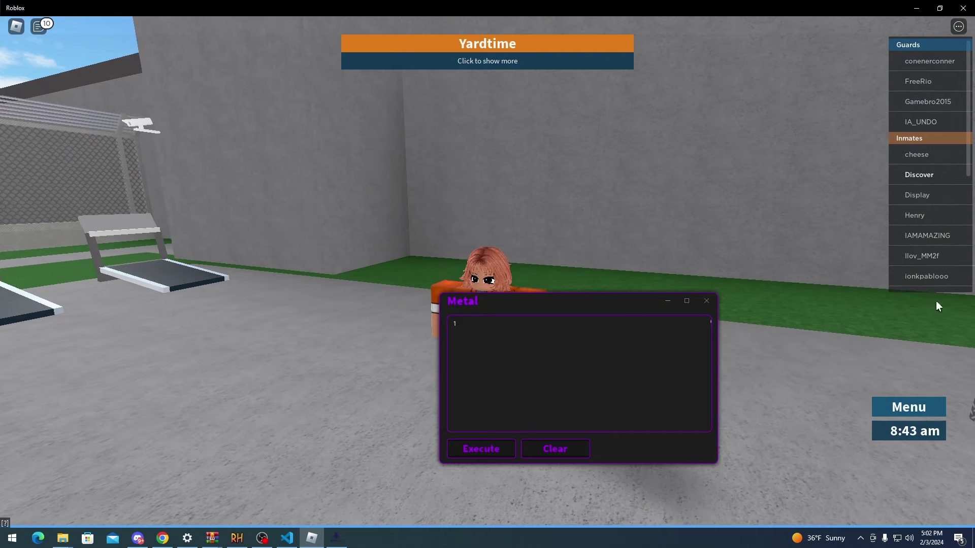